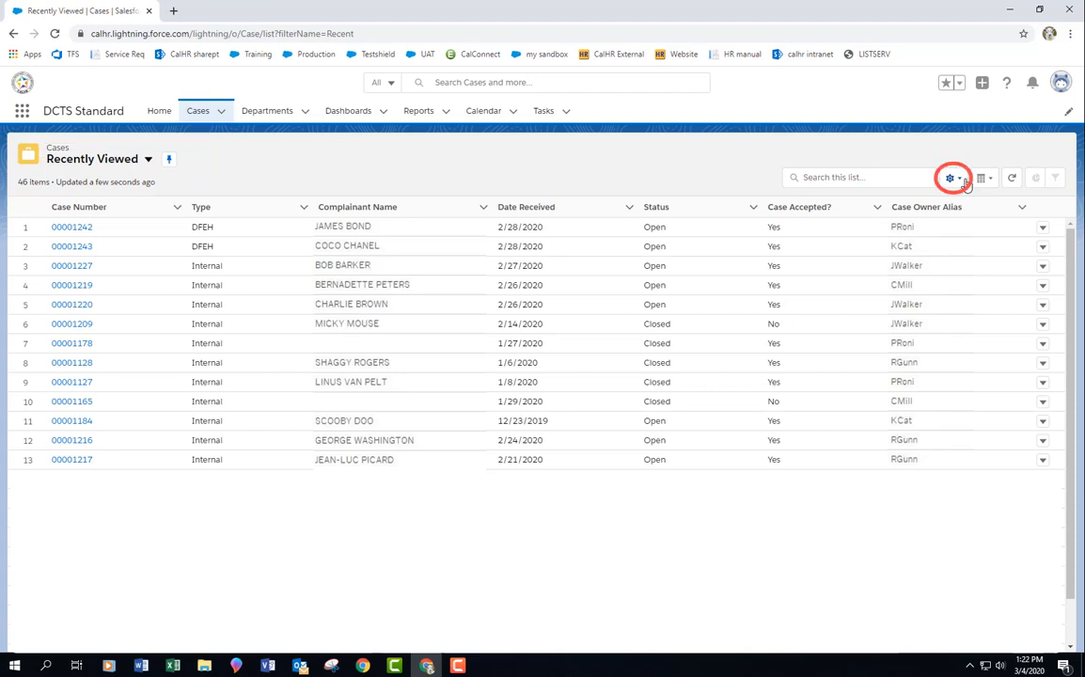
# Step: Create a new case list view named "My favorite list view" that only its creator can see
pyautogui.click(953, 179)
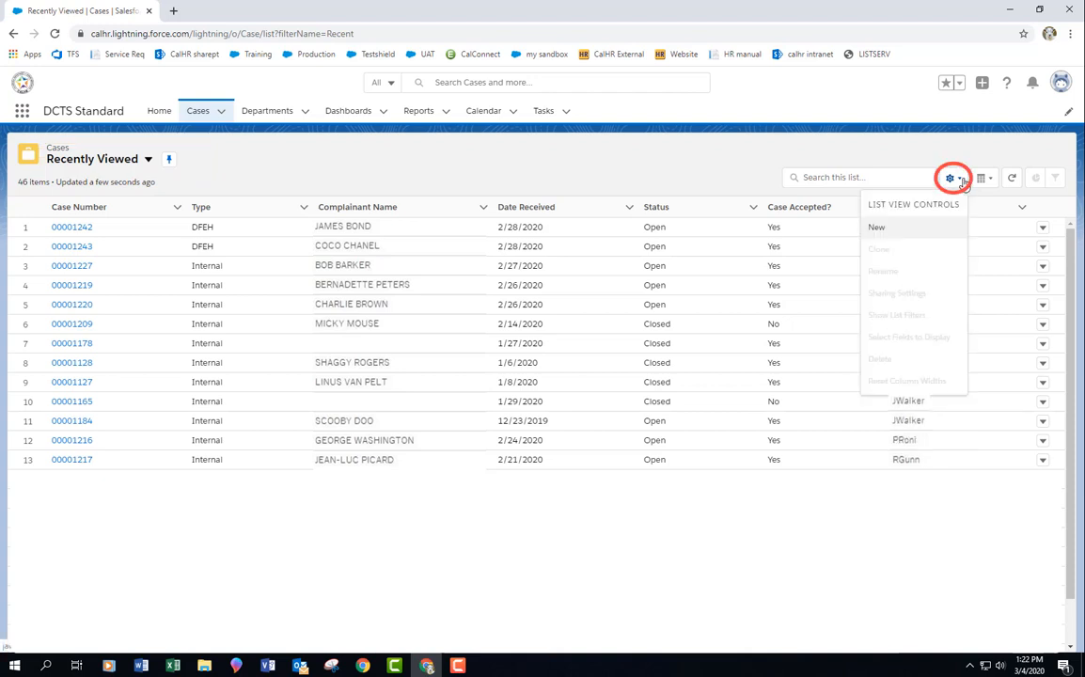
pyautogui.click(876, 228)
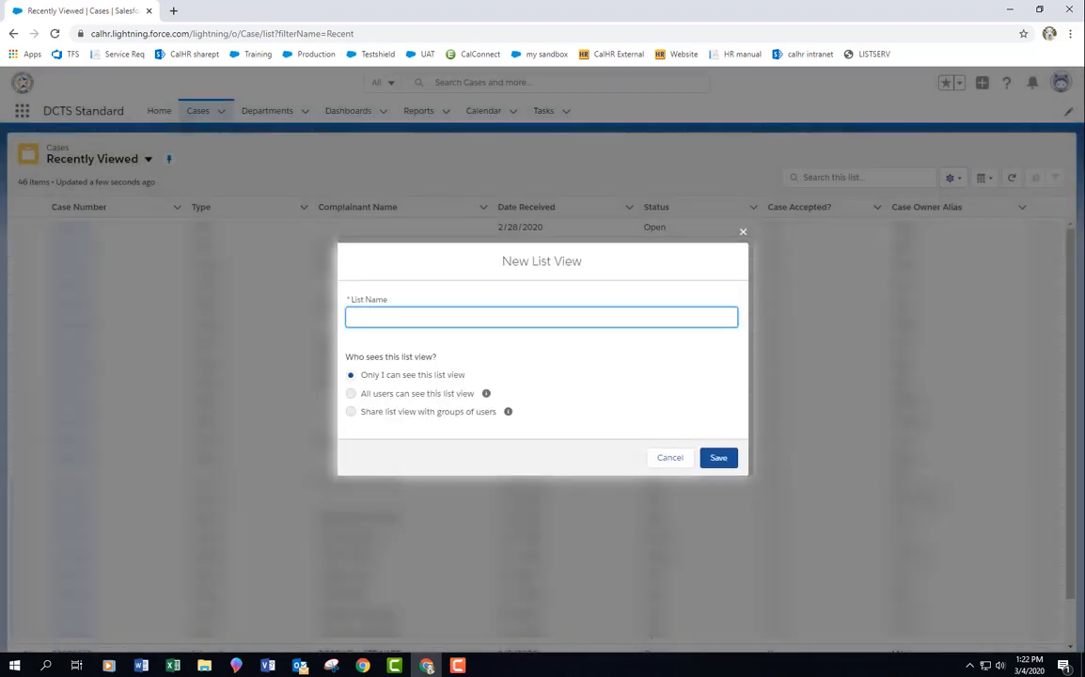
pyautogui.write('My favorite list view')
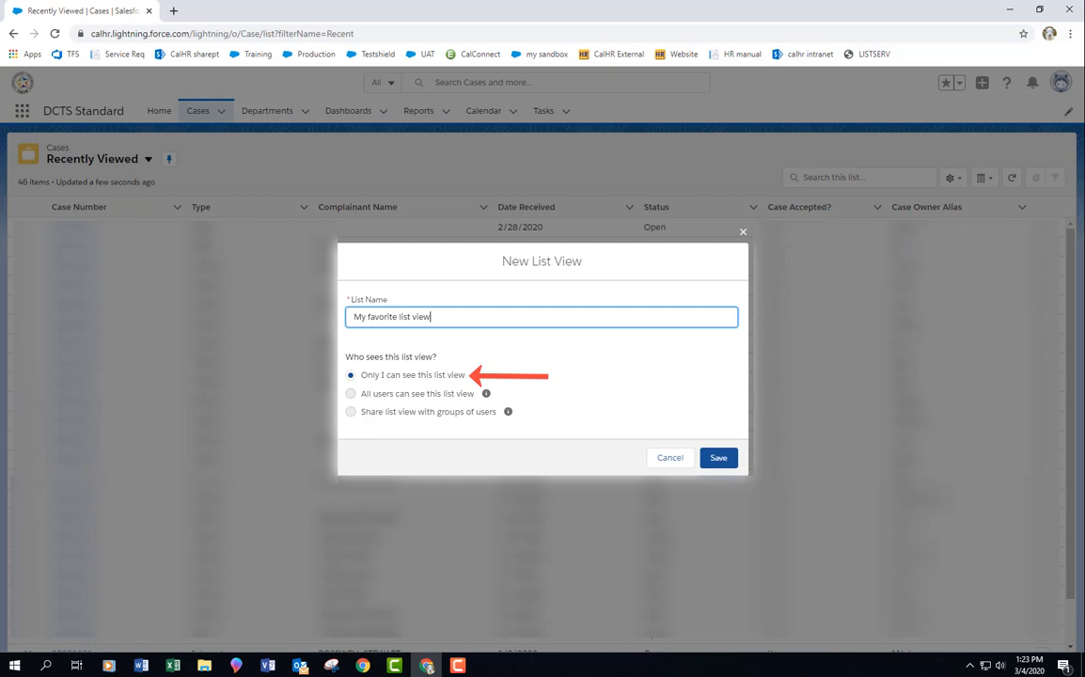
pyautogui.click(717, 460)
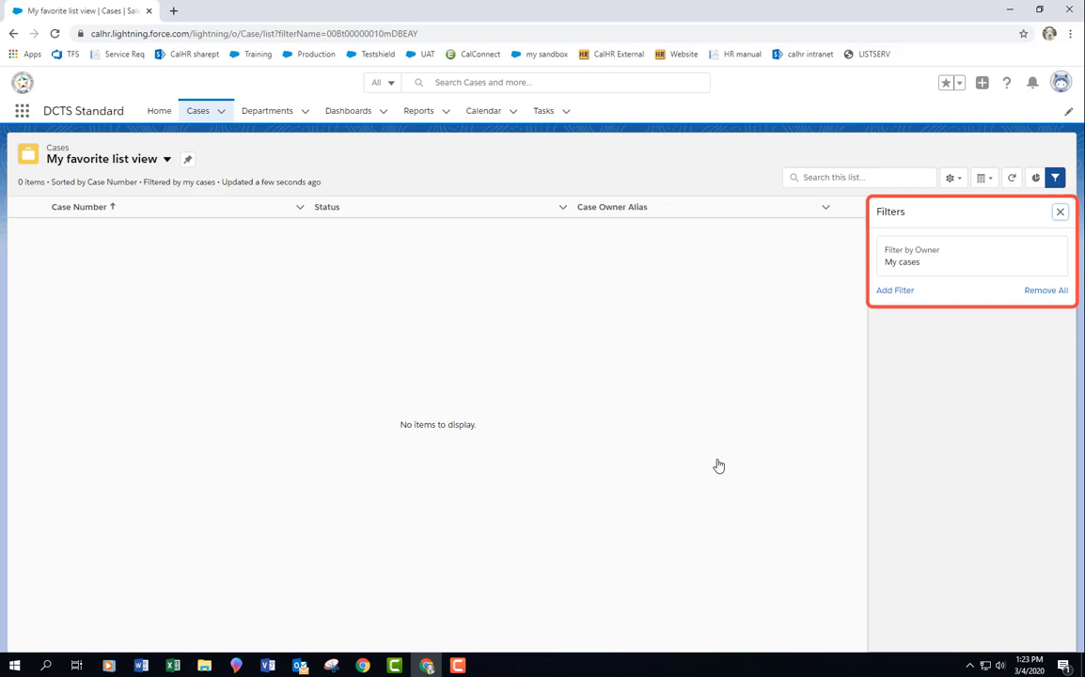
# Step: Change the list view's owner filter to All cases
pyautogui.click(937, 267)
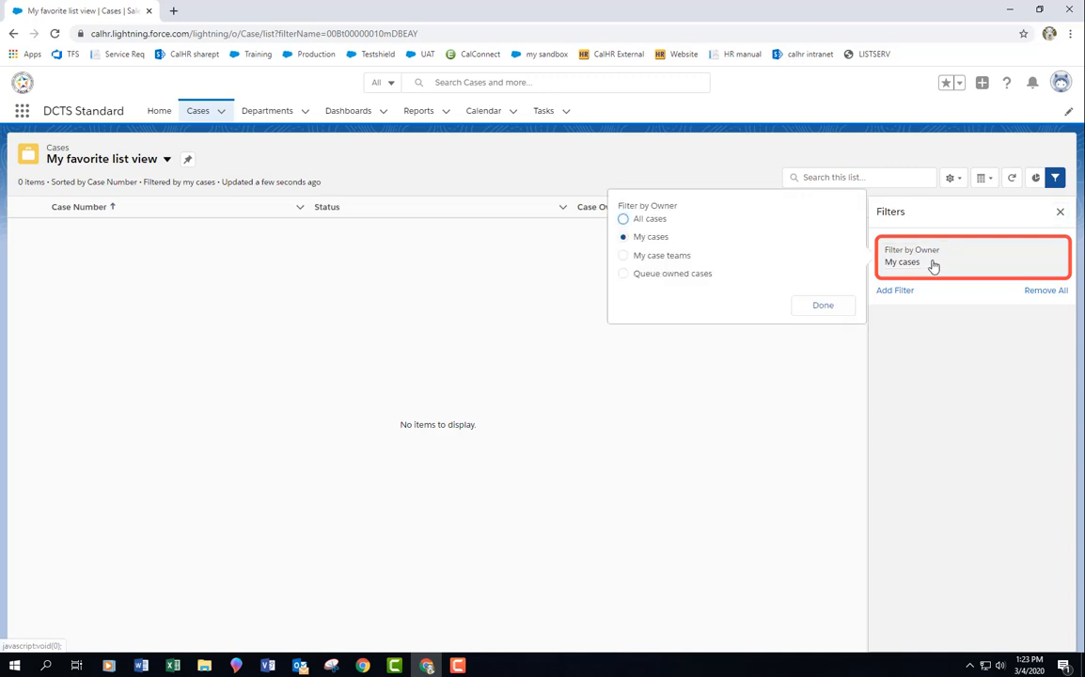
pyautogui.click(622, 219)
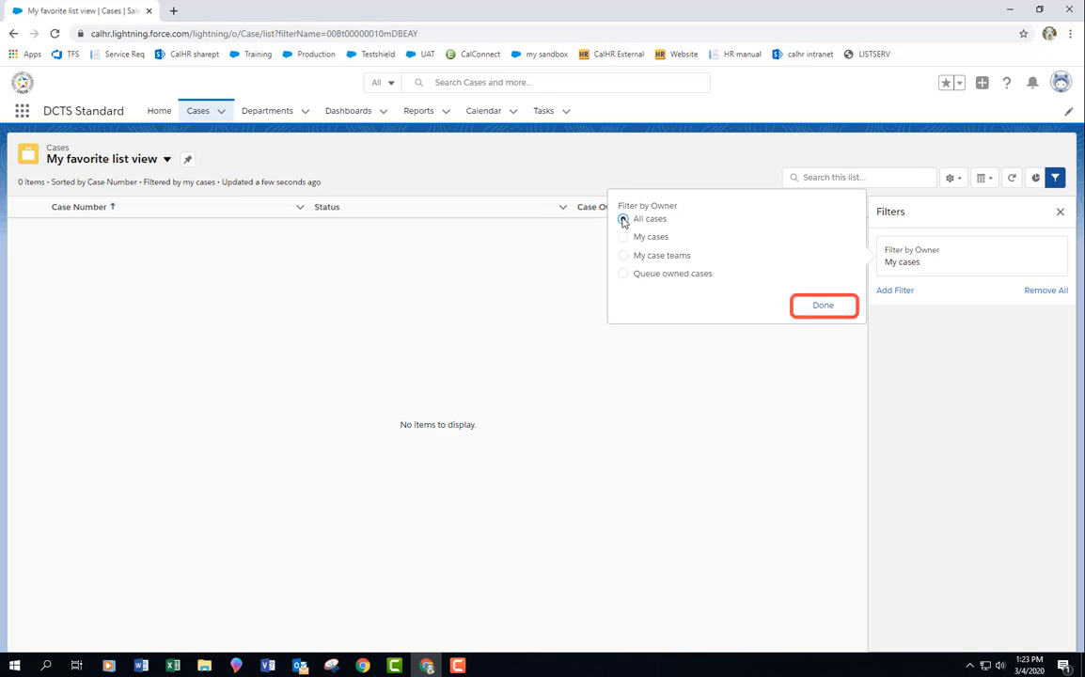
pyautogui.click(814, 307)
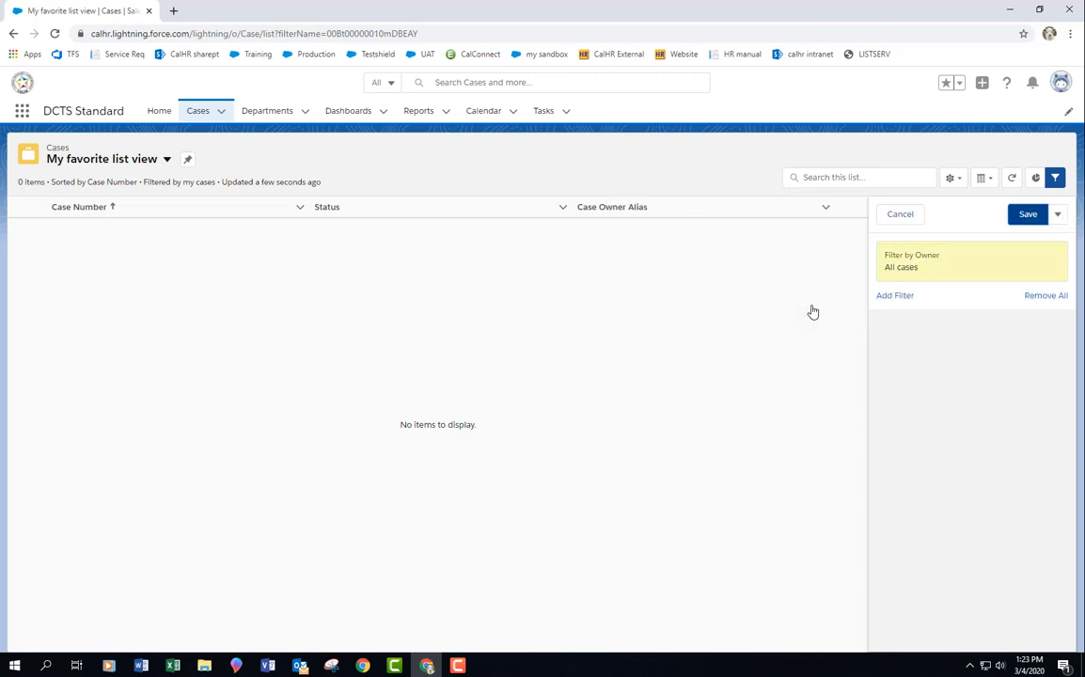
# Step: Add a filter for Status equals Open and save the list view's filters
pyautogui.click(895, 296)
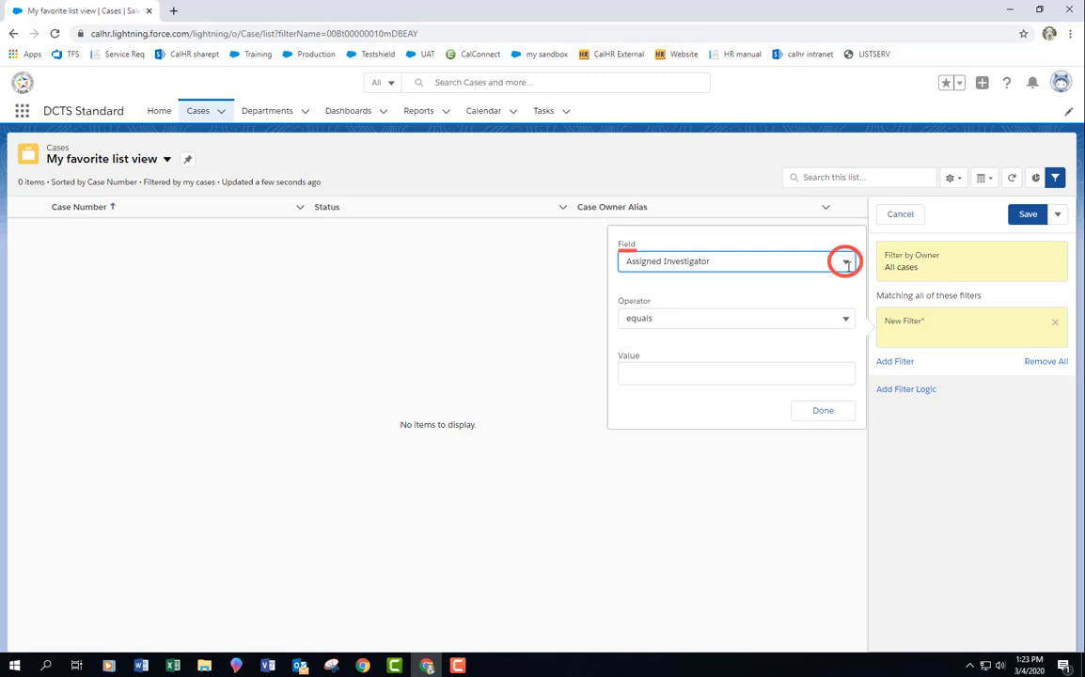
pyautogui.click(846, 263)
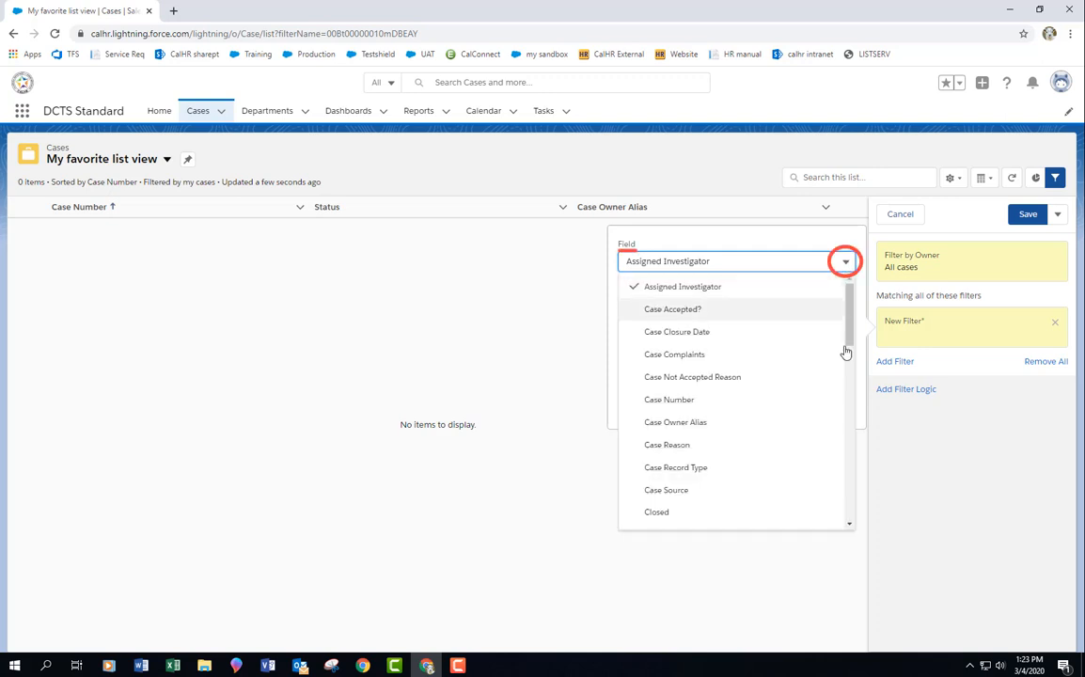
pyautogui.scroll(-10, 823, 436)
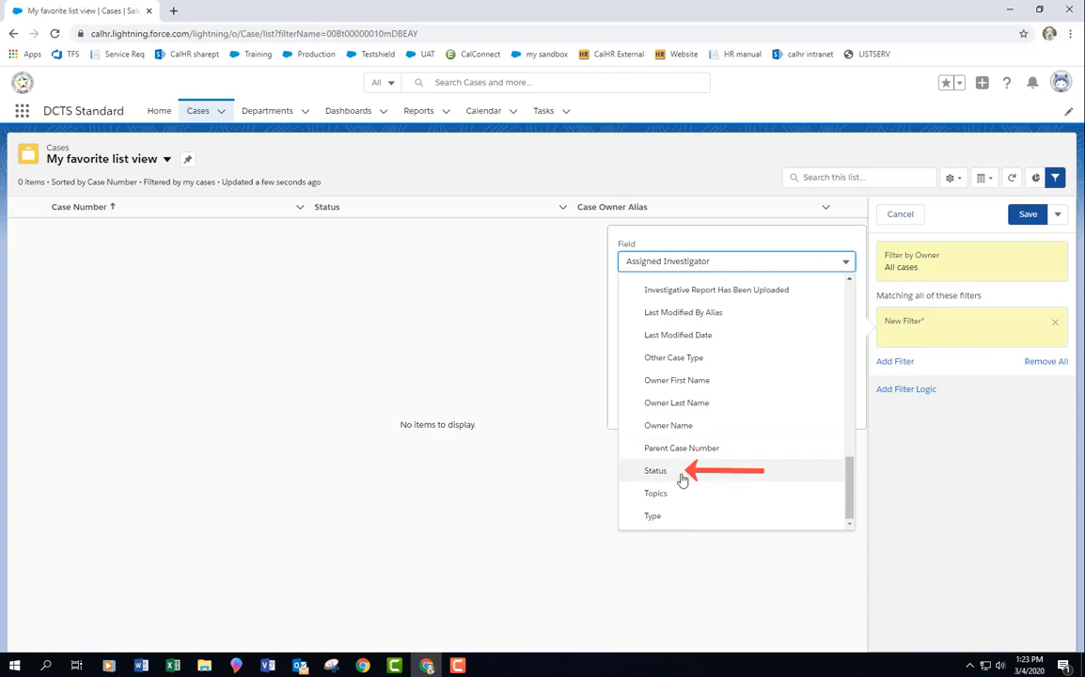
pyautogui.click(673, 475)
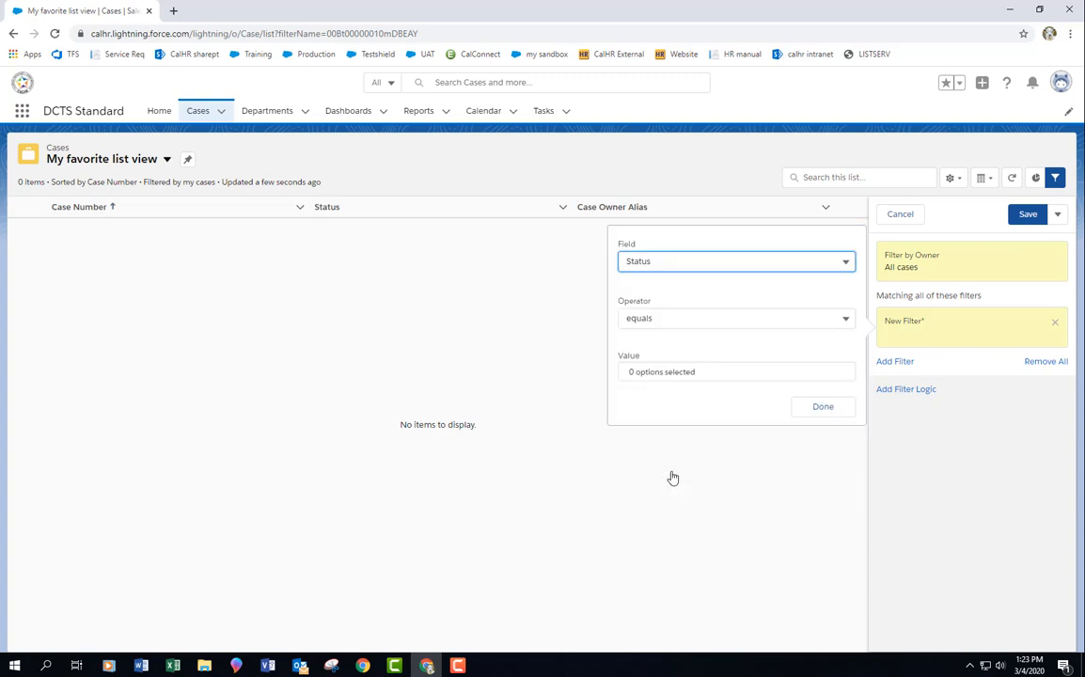
pyautogui.click(685, 374)
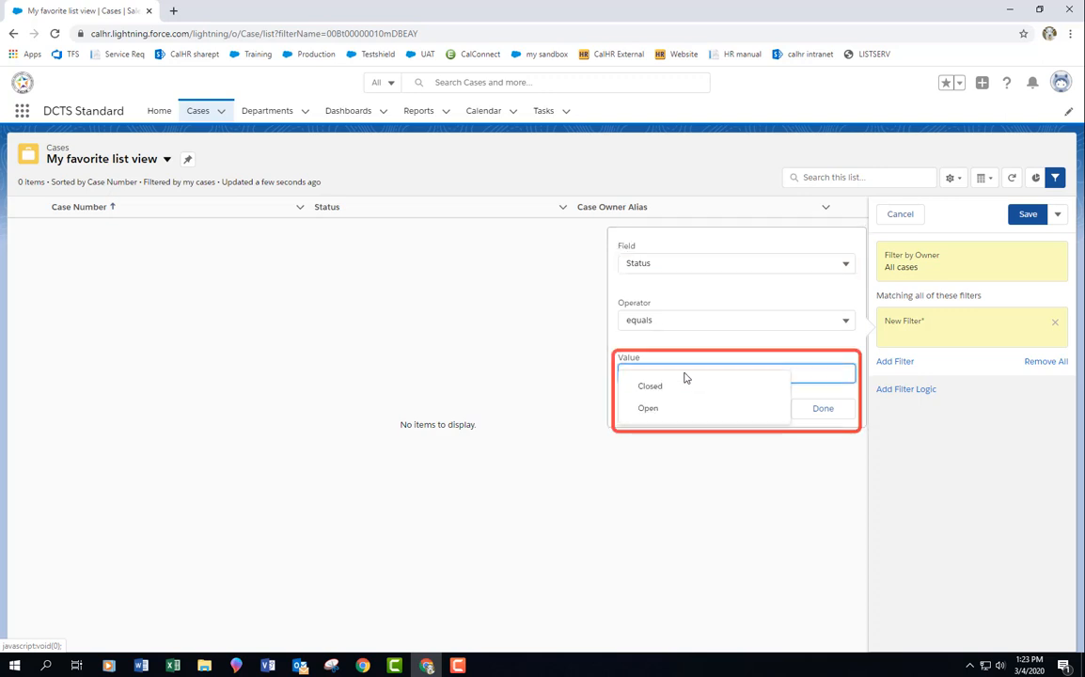
pyautogui.click(654, 411)
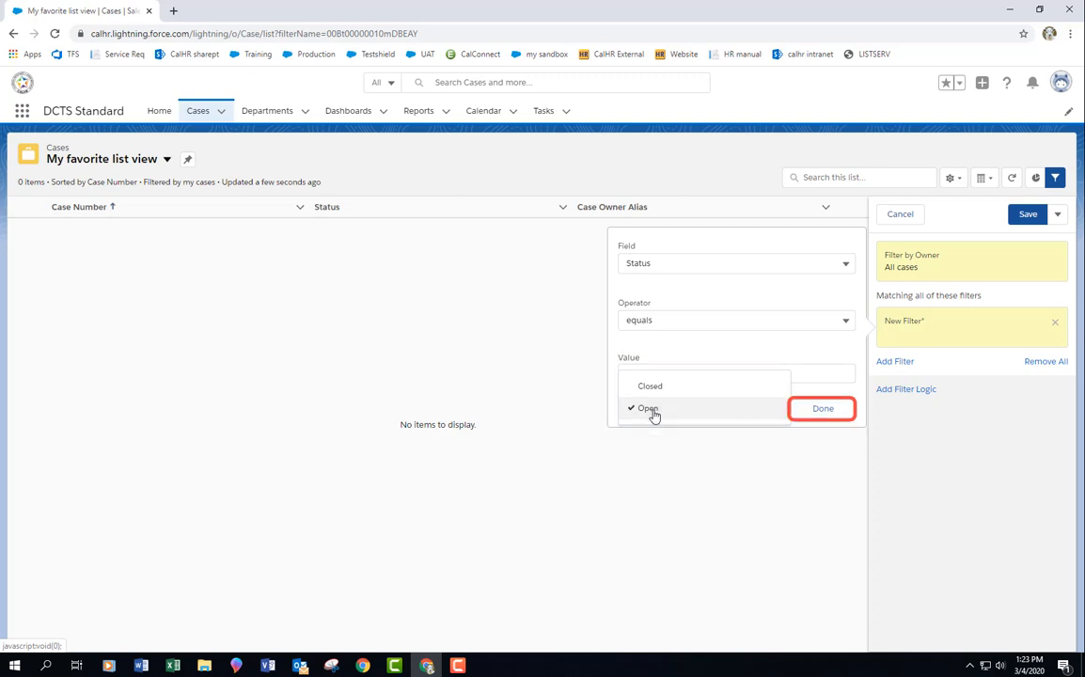
pyautogui.click(824, 409)
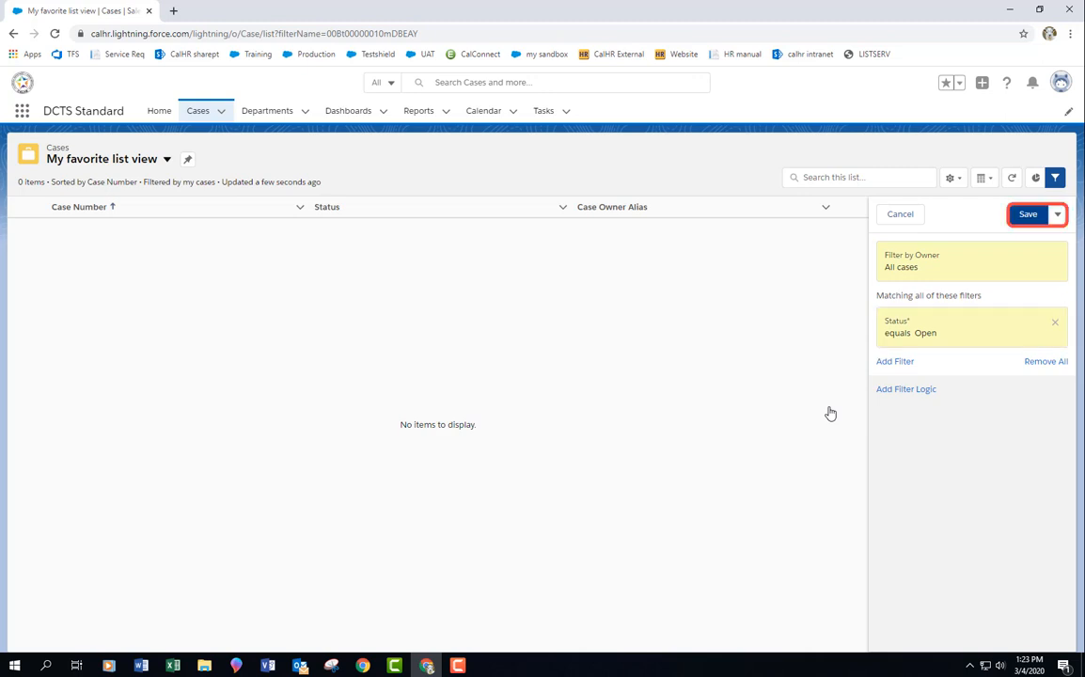
pyautogui.click(1026, 215)
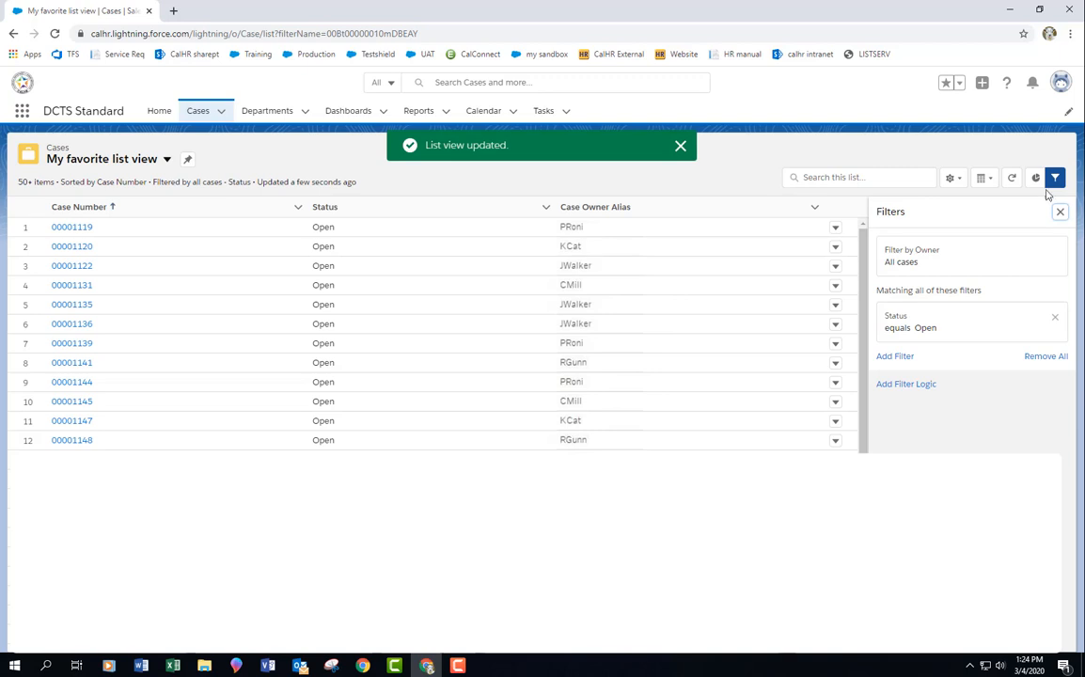
# Step: Add Complainant Name and Complaint Type(s) to the list view's visible fields
pyautogui.click(953, 178)
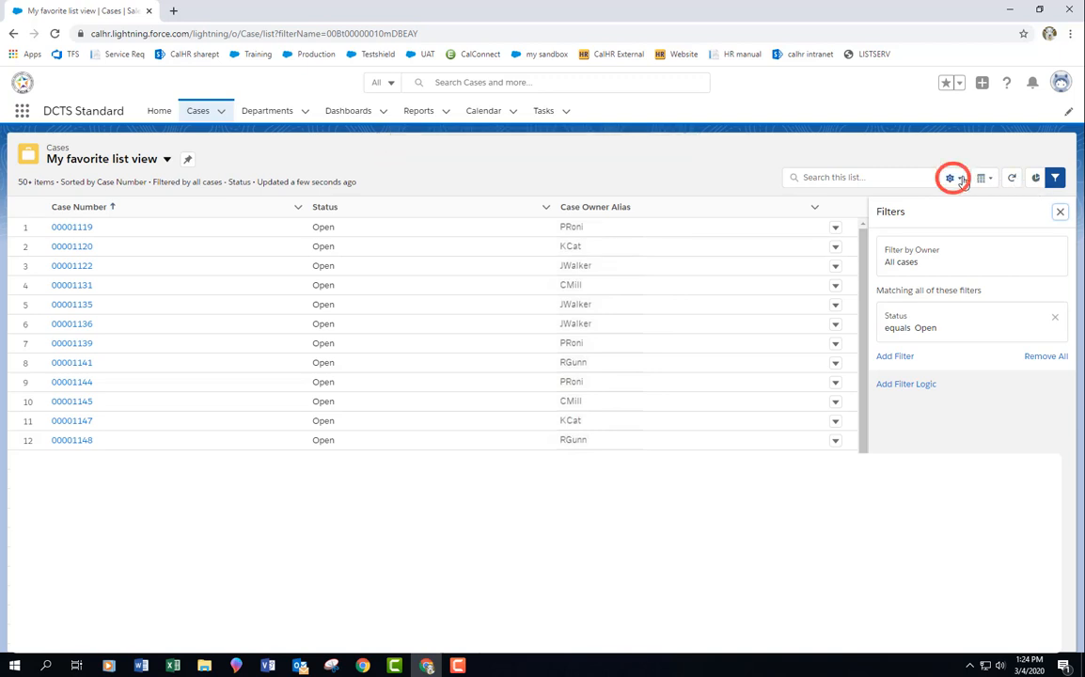
pyautogui.click(953, 178)
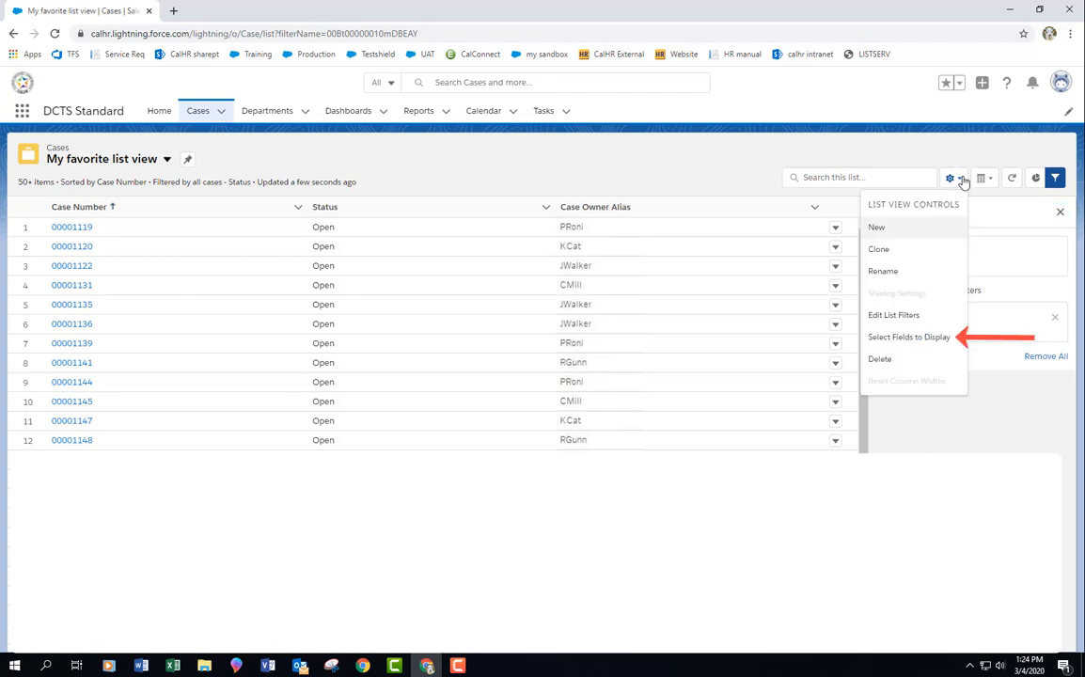
pyautogui.click(950, 339)
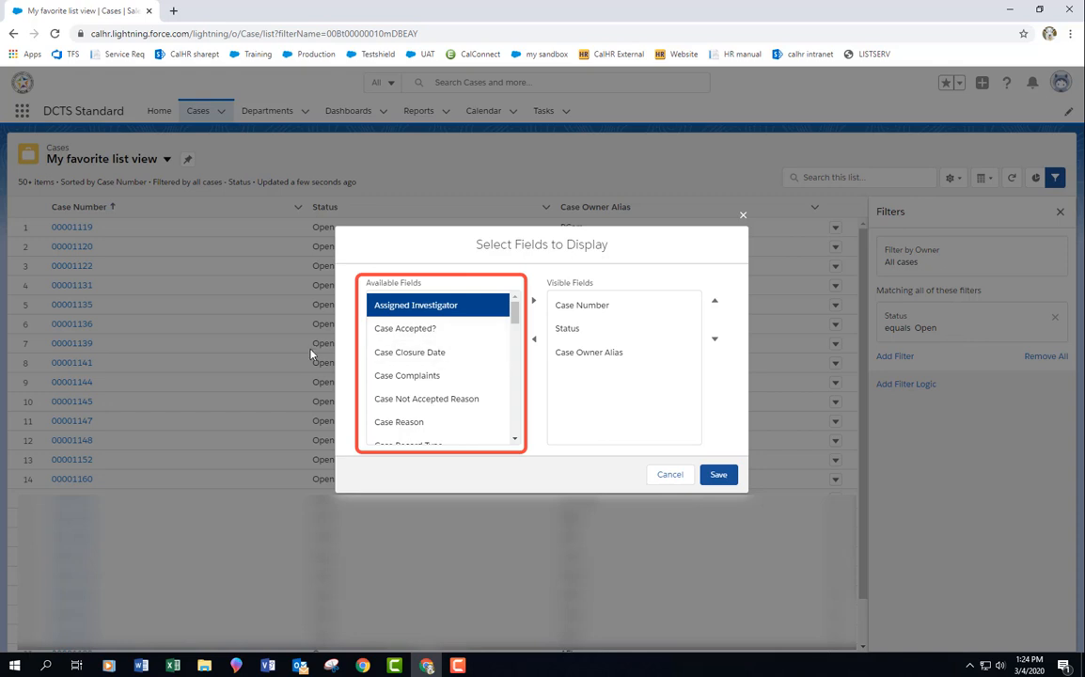
pyautogui.click(515, 439)
pyautogui.scroll(-3, 515, 439)
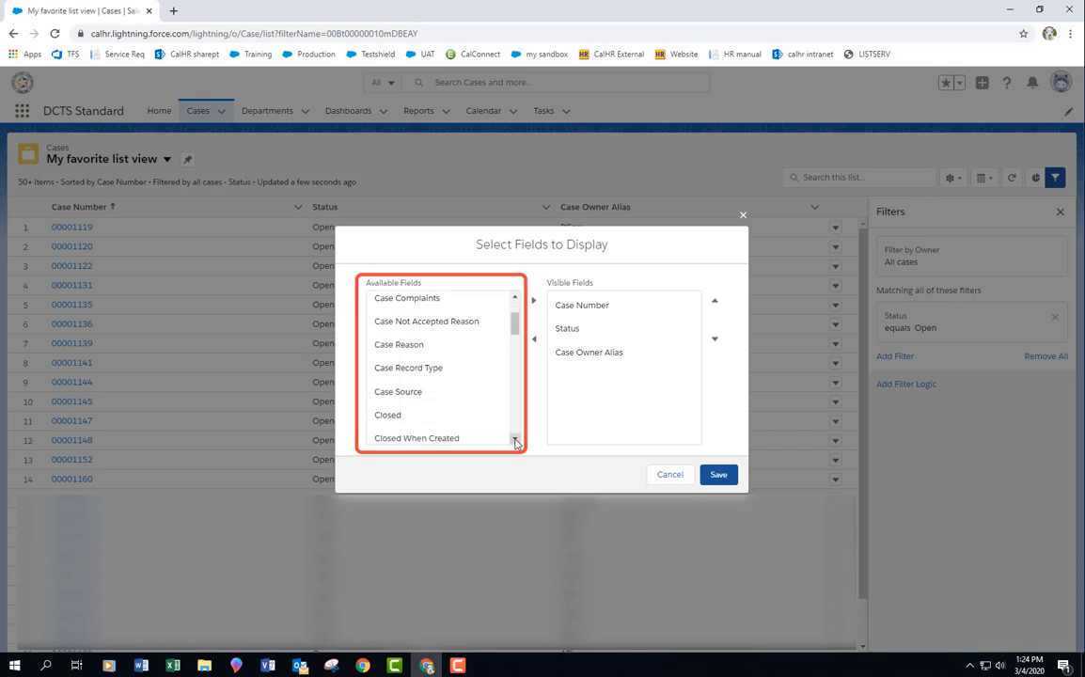
pyautogui.click(446, 394)
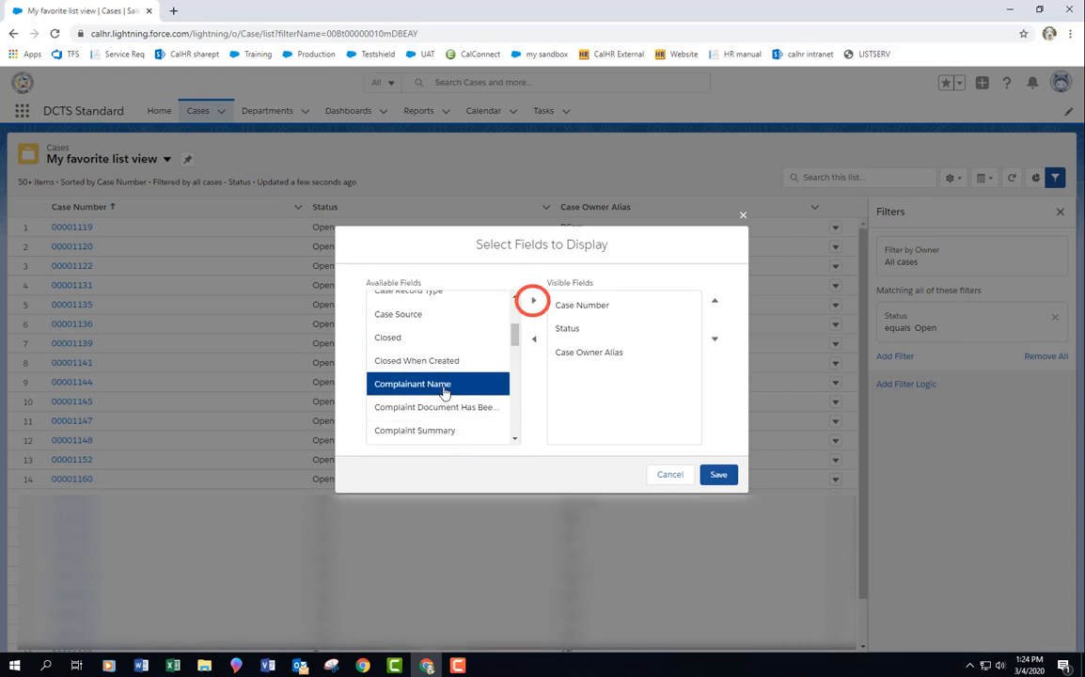
pyautogui.click(533, 300)
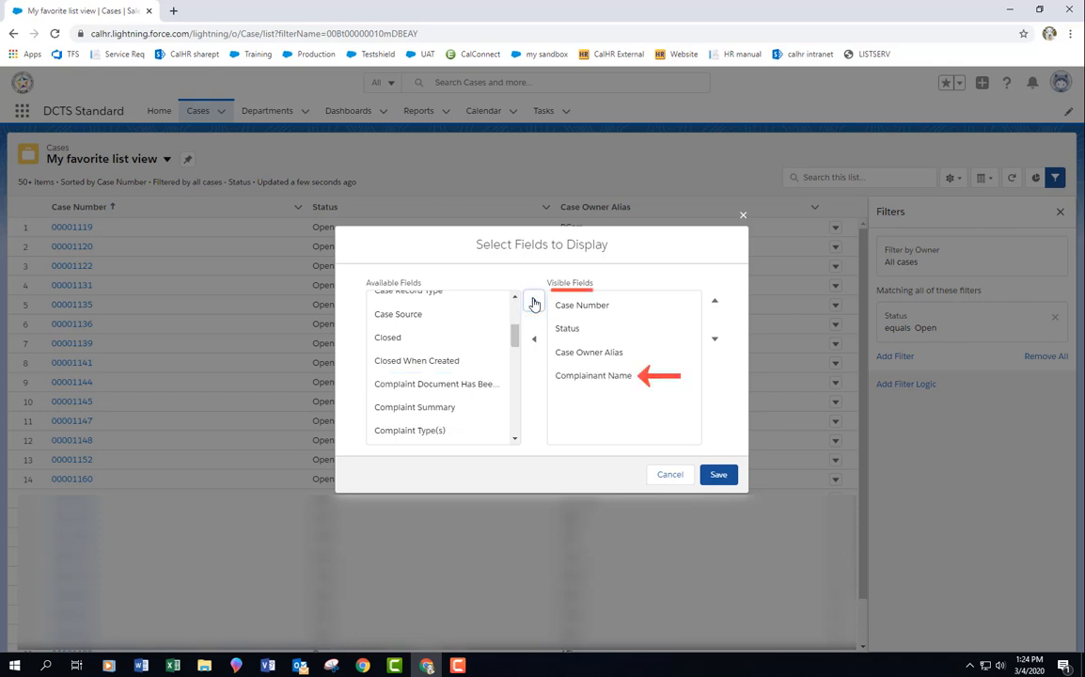
pyautogui.click(425, 432)
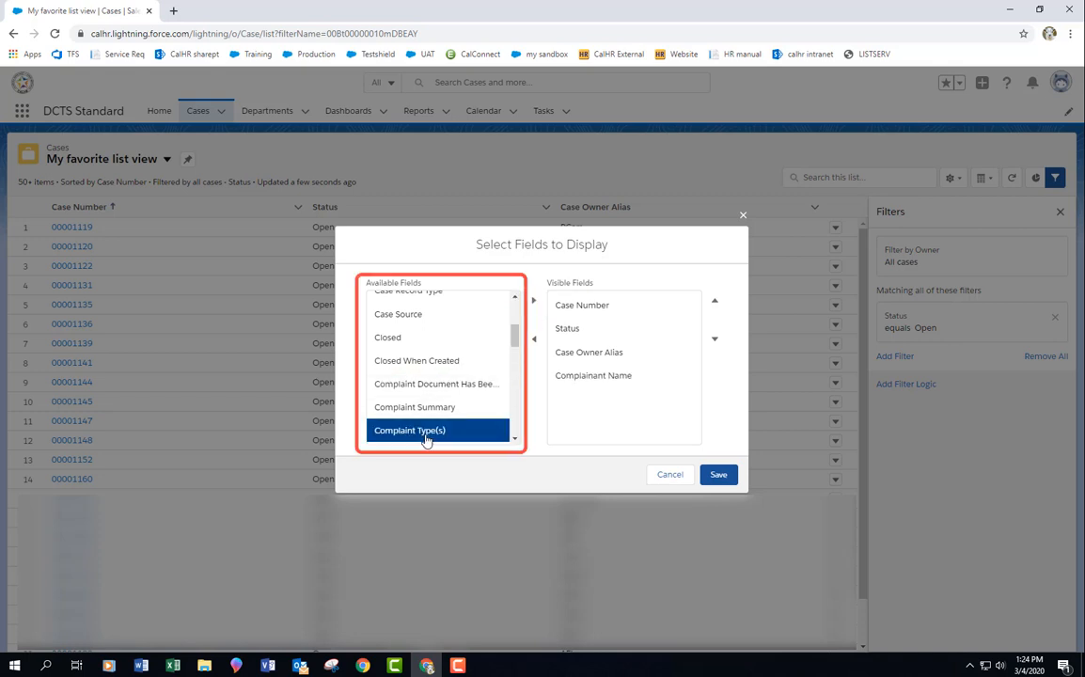
pyautogui.click(533, 301)
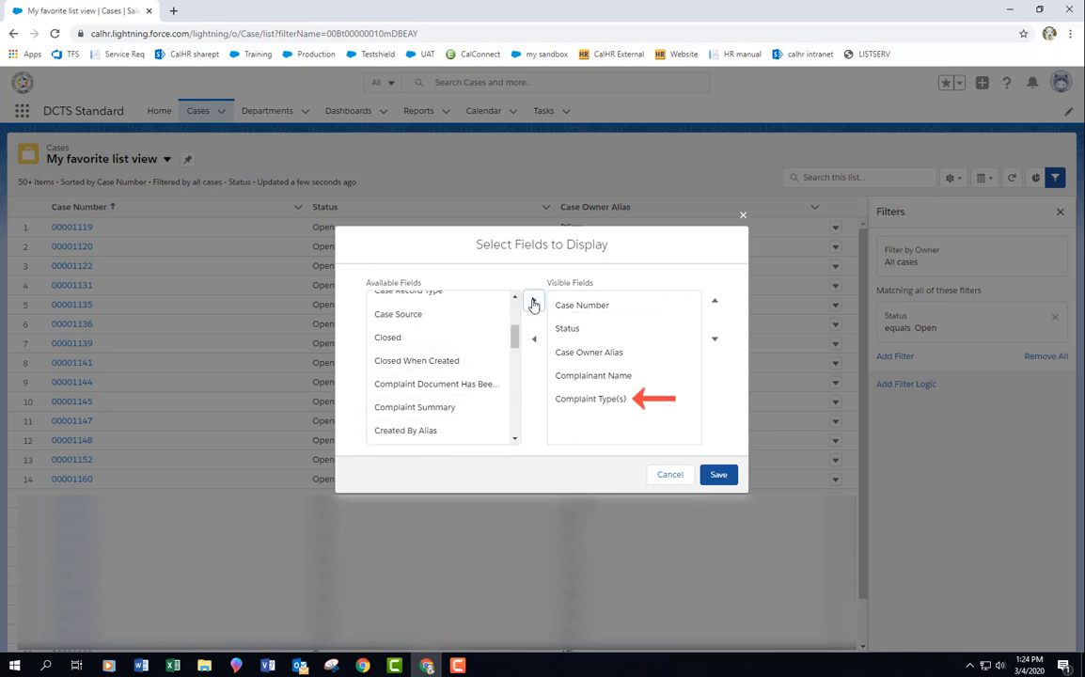
# Step: Add Days Since Received and Case Accepted? to the visible fields
pyautogui.scroll(-5, 514, 440)
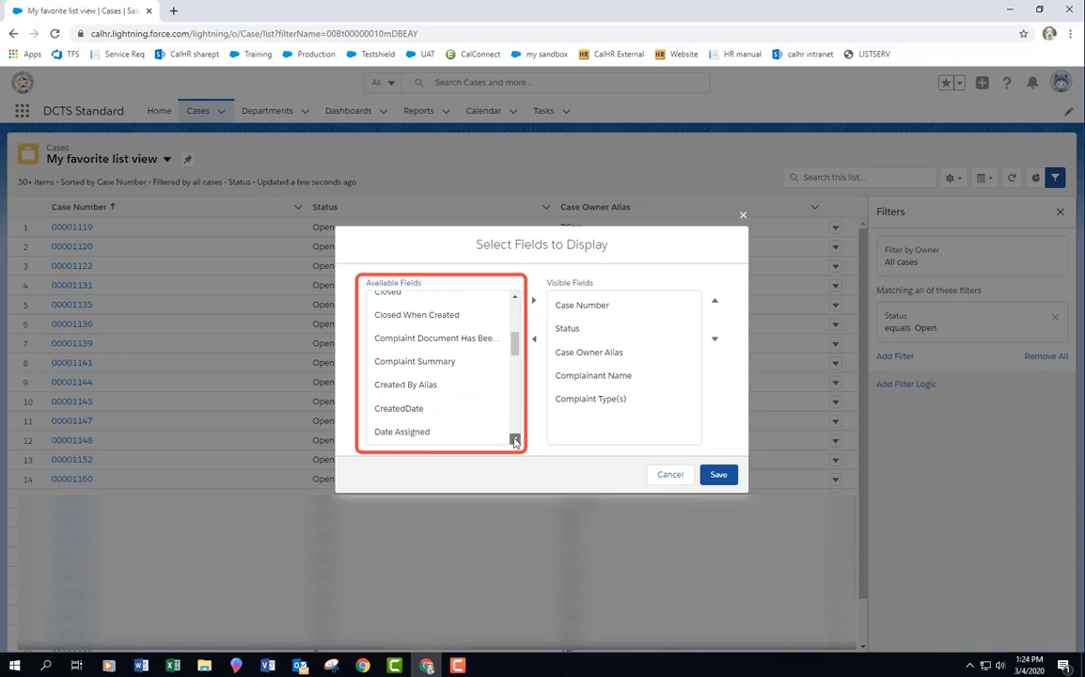
pyautogui.scroll(-2, 514, 440)
pyautogui.click(440, 414)
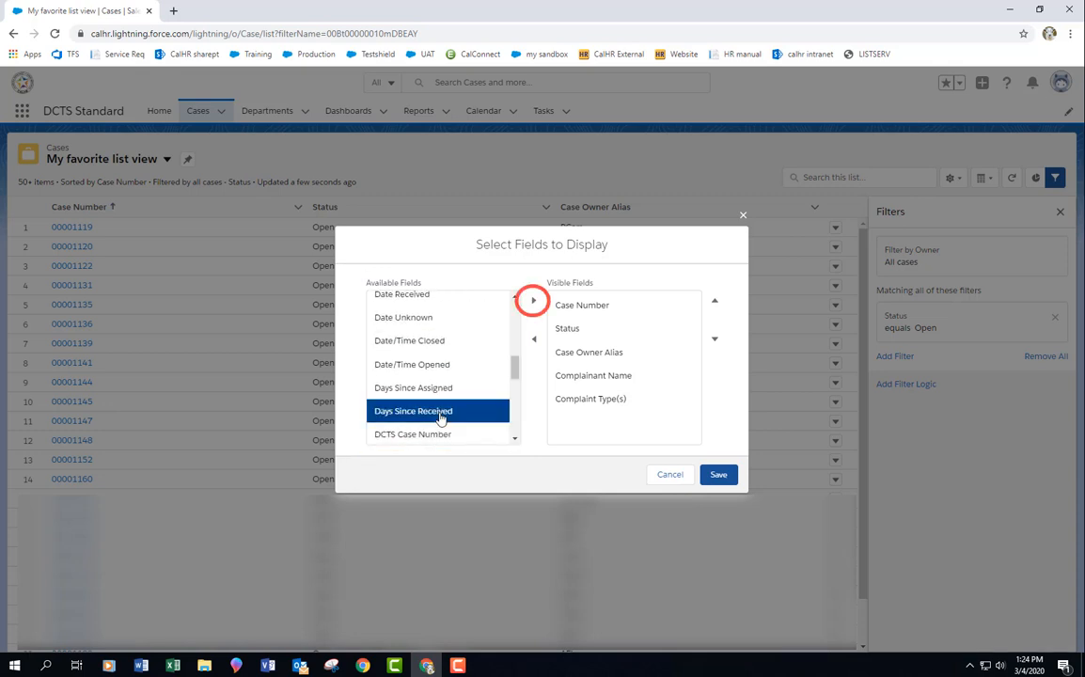
pyautogui.click(533, 301)
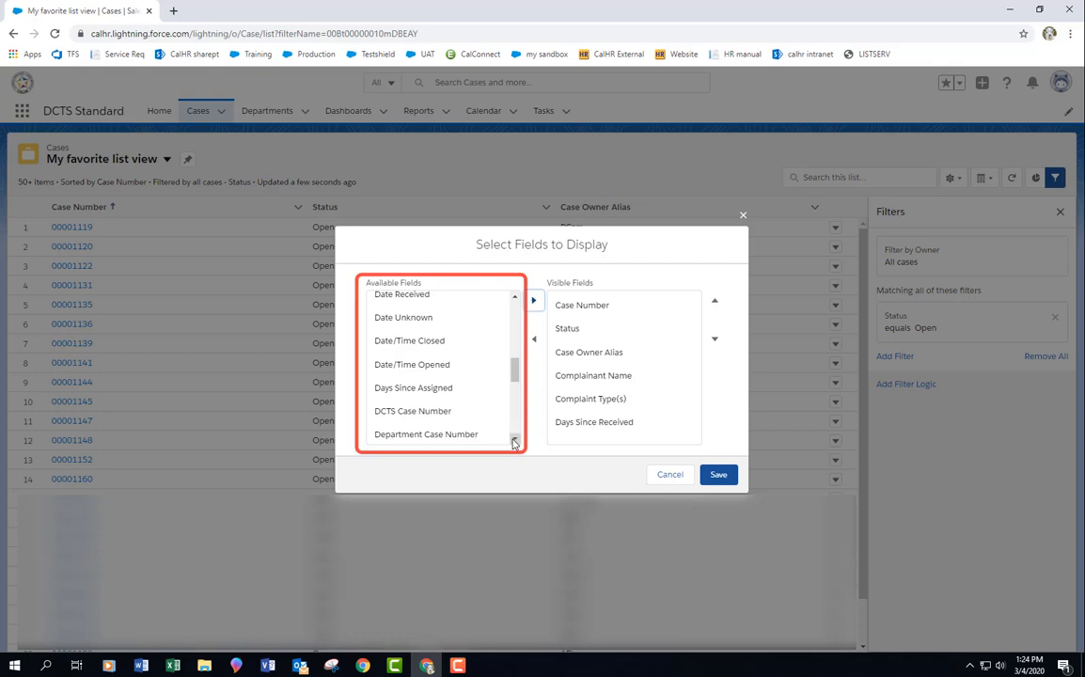
pyautogui.scroll(10, 516, 300)
pyautogui.click(435, 329)
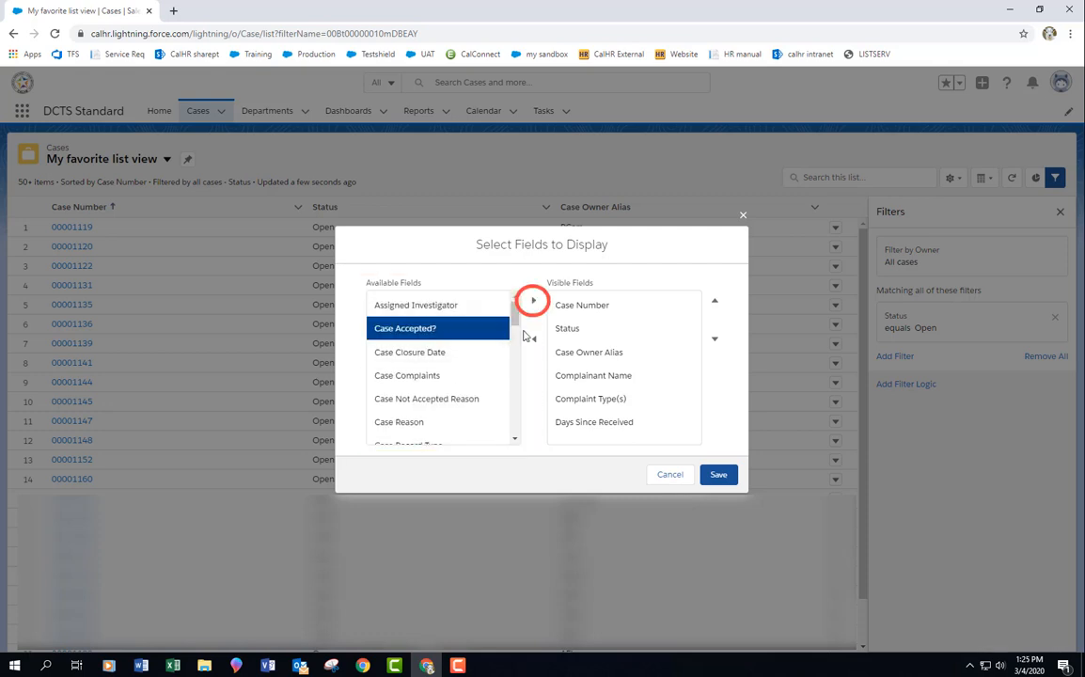
pyautogui.click(533, 301)
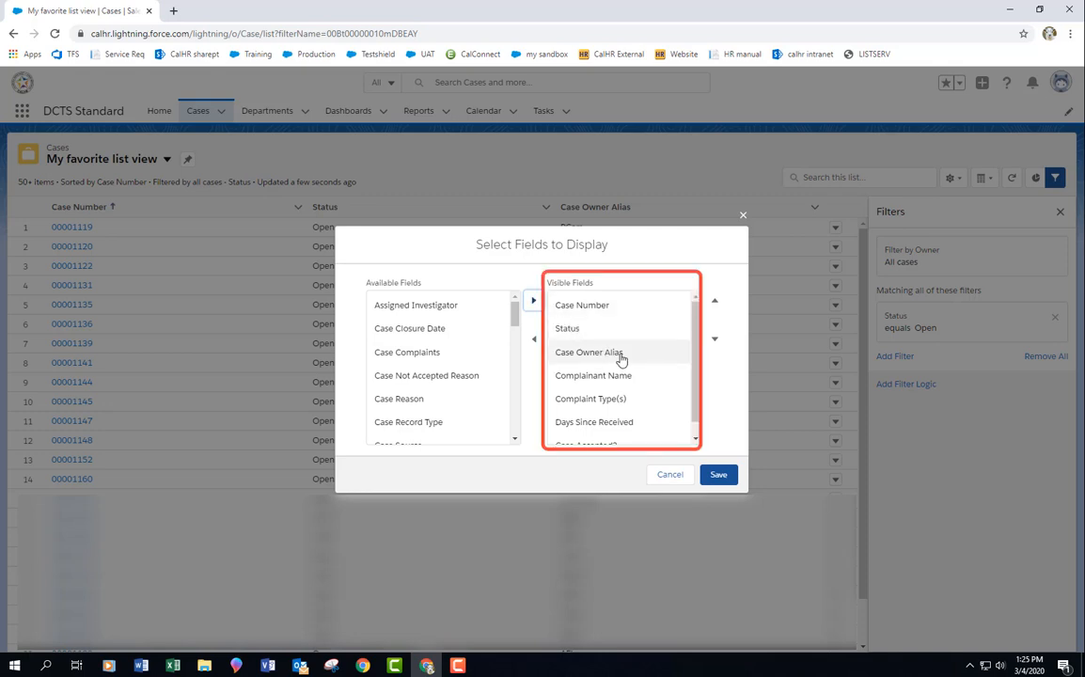
# Step: Move Case Accepted? up to directly below Status in the visible fields and save the field selection
pyautogui.click(609, 435)
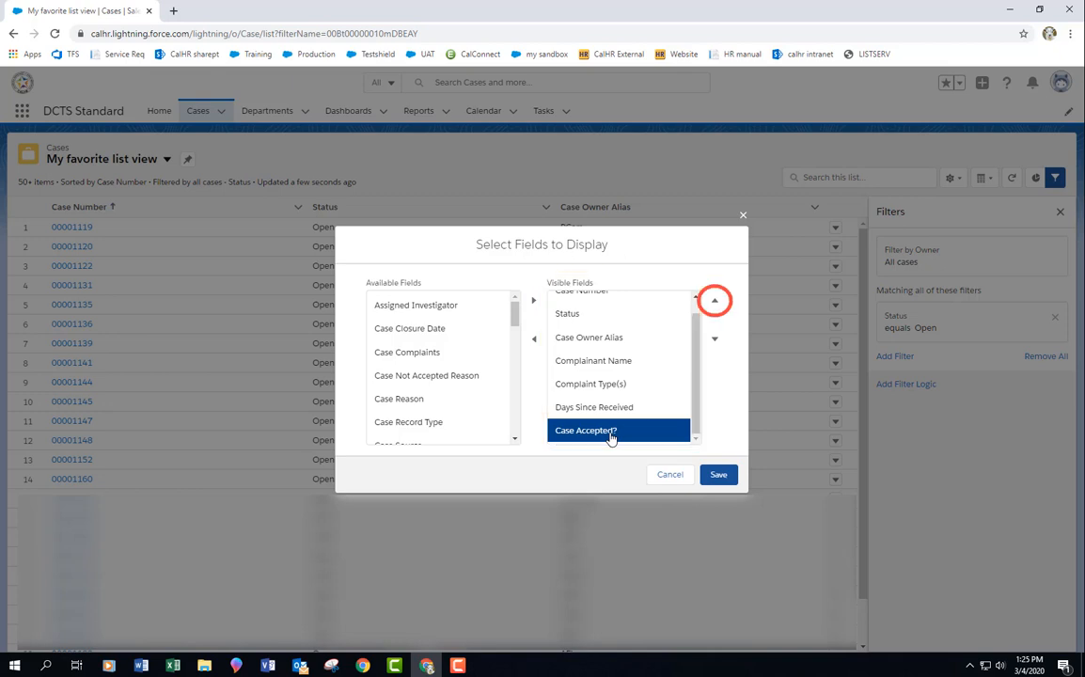
pyautogui.click(715, 300)
pyautogui.click(714, 299)
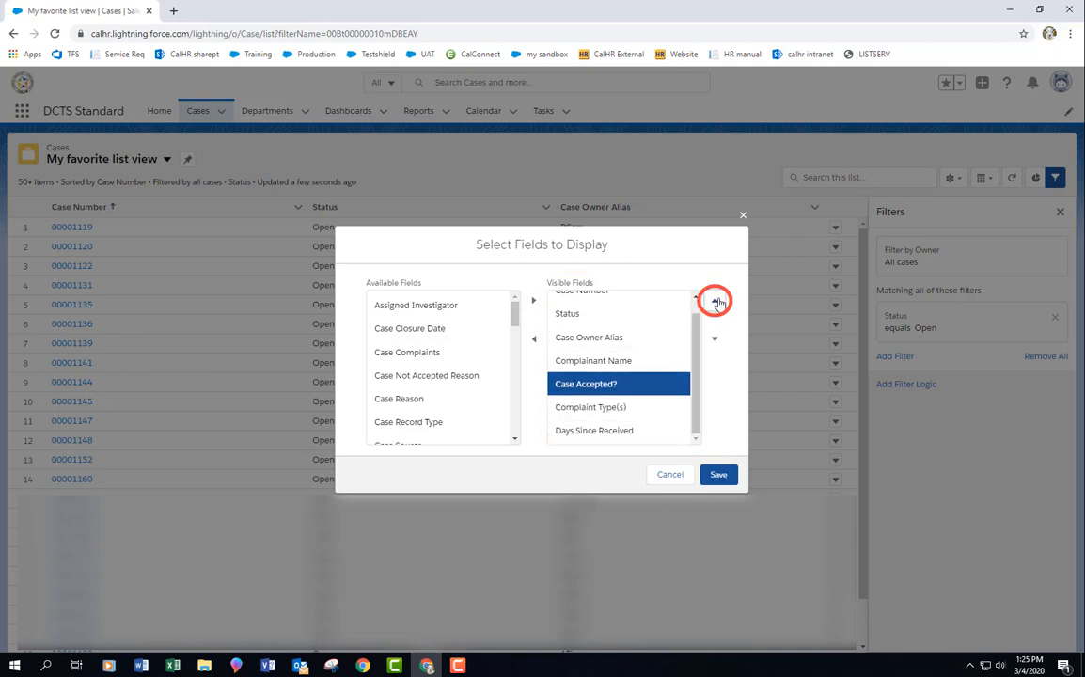
pyautogui.click(715, 300)
pyautogui.click(714, 300)
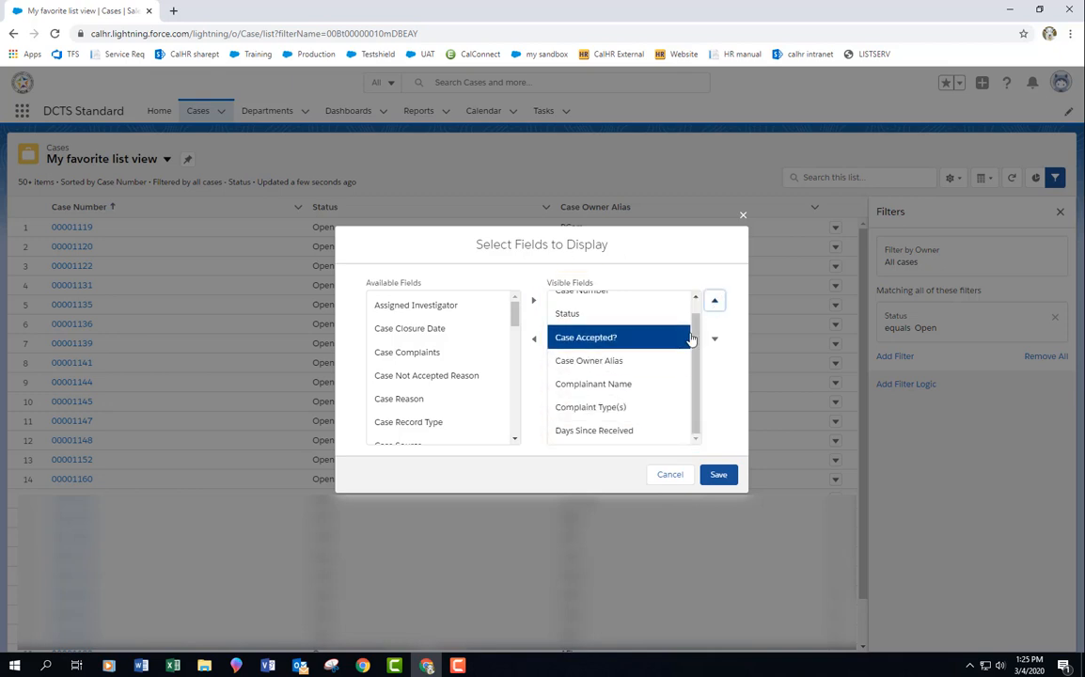
pyautogui.scroll(1, 691, 339)
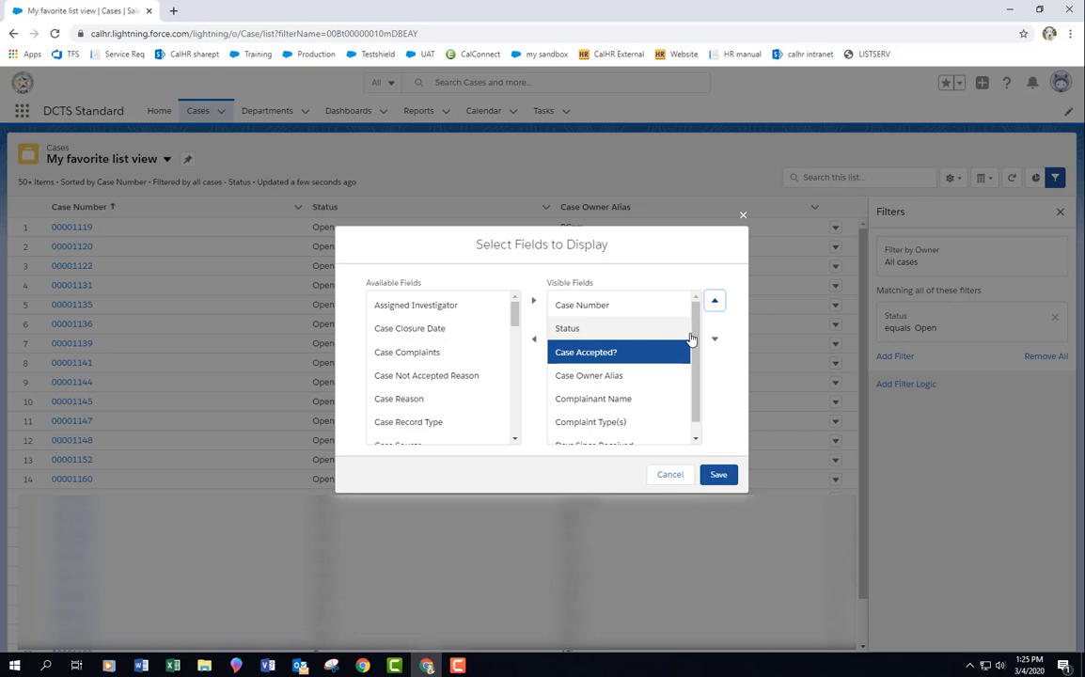
pyautogui.click(720, 475)
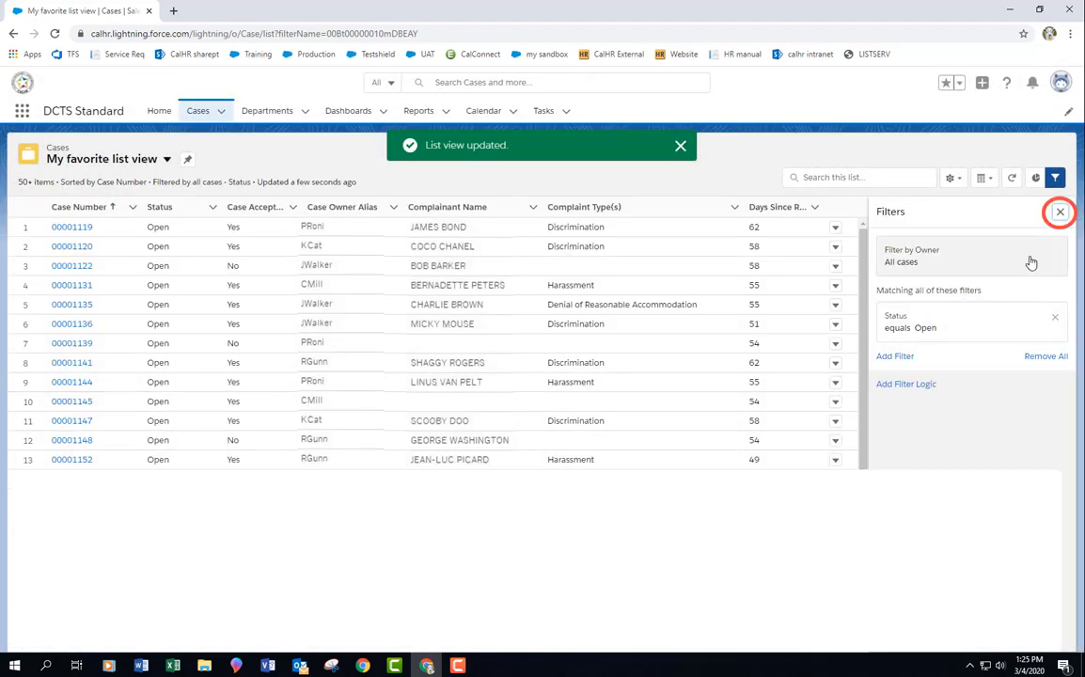
# Step: Close the filter settings and sort the cases by Days Since Received in ascending order
pyautogui.click(1061, 213)
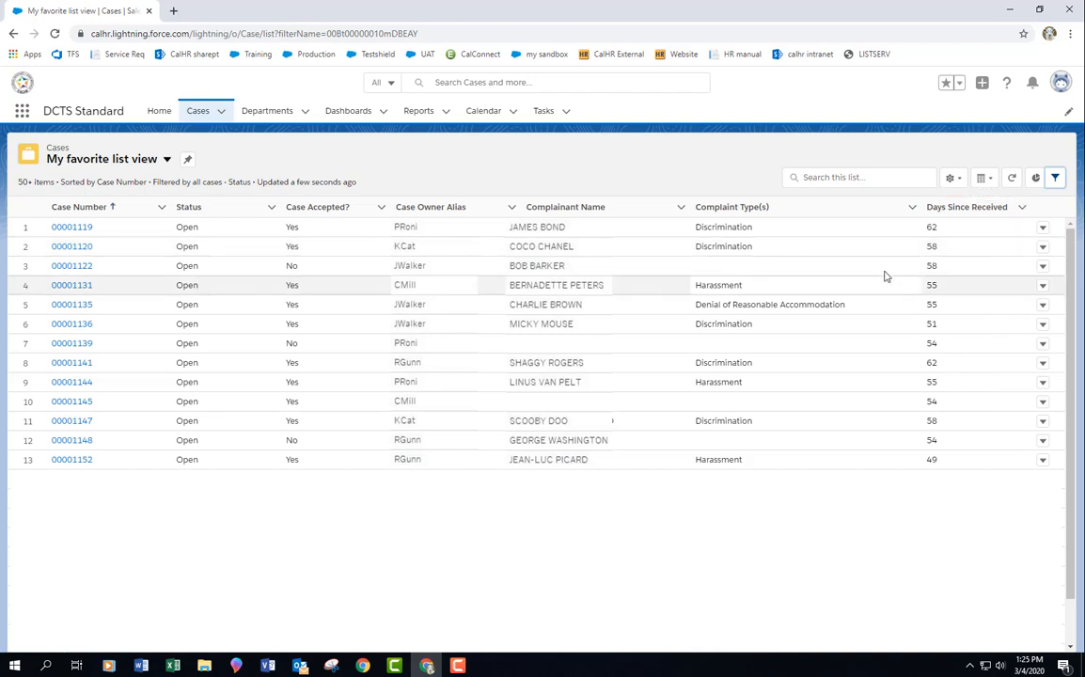
pyautogui.click(1011, 208)
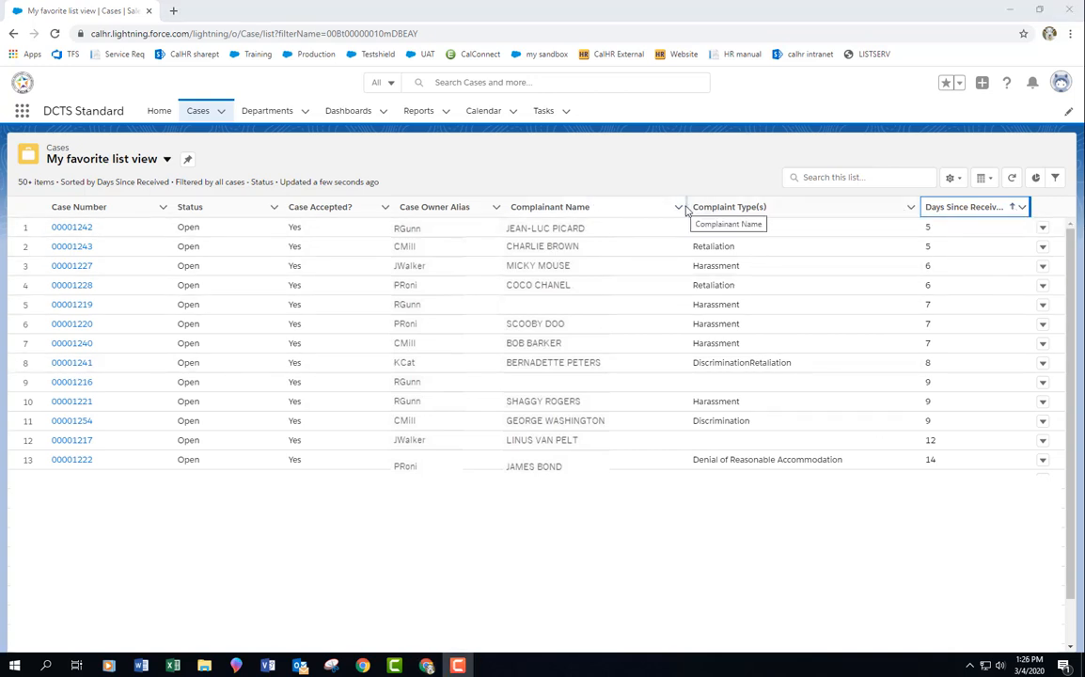
# Step: Narrow the Complainant Name and Complaint Type(s) columns and wrap the text in the Complaint Type(s) column
pyautogui.moveTo(685, 207); pyautogui.dragTo(648, 208)
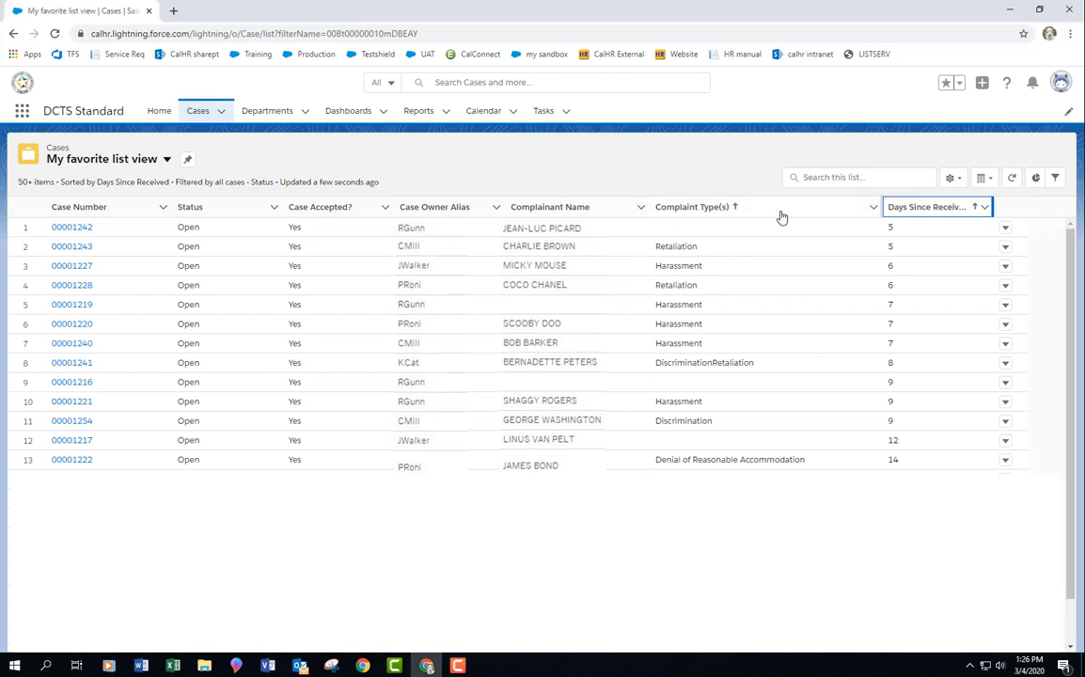
pyautogui.moveTo(881, 207); pyautogui.dragTo(784, 208)
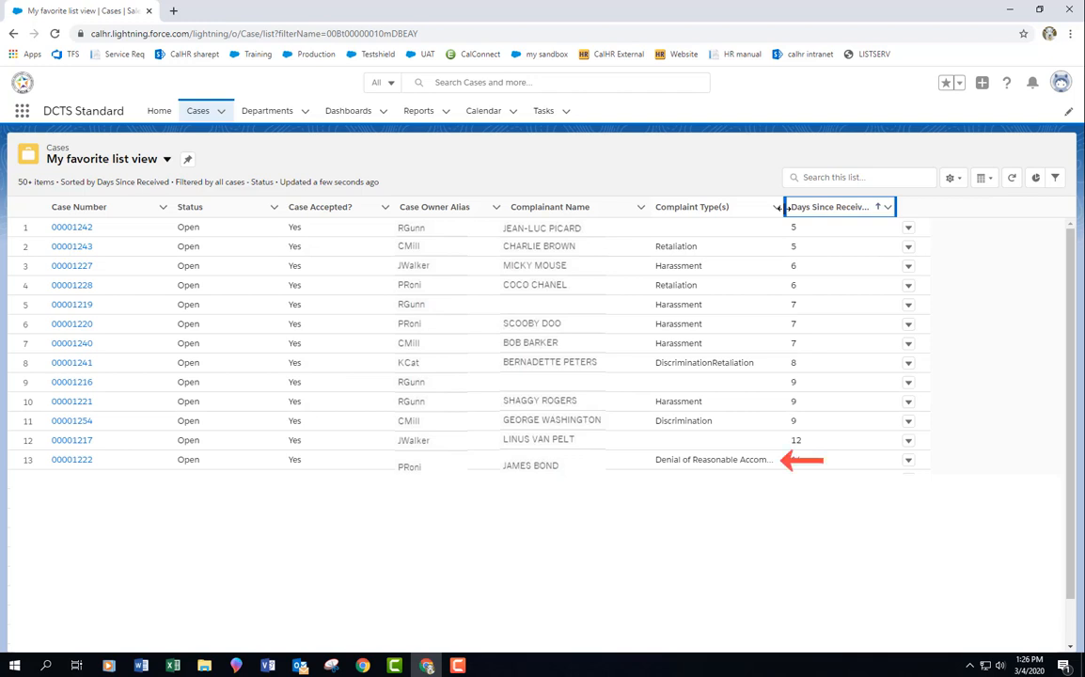
pyautogui.click(777, 208)
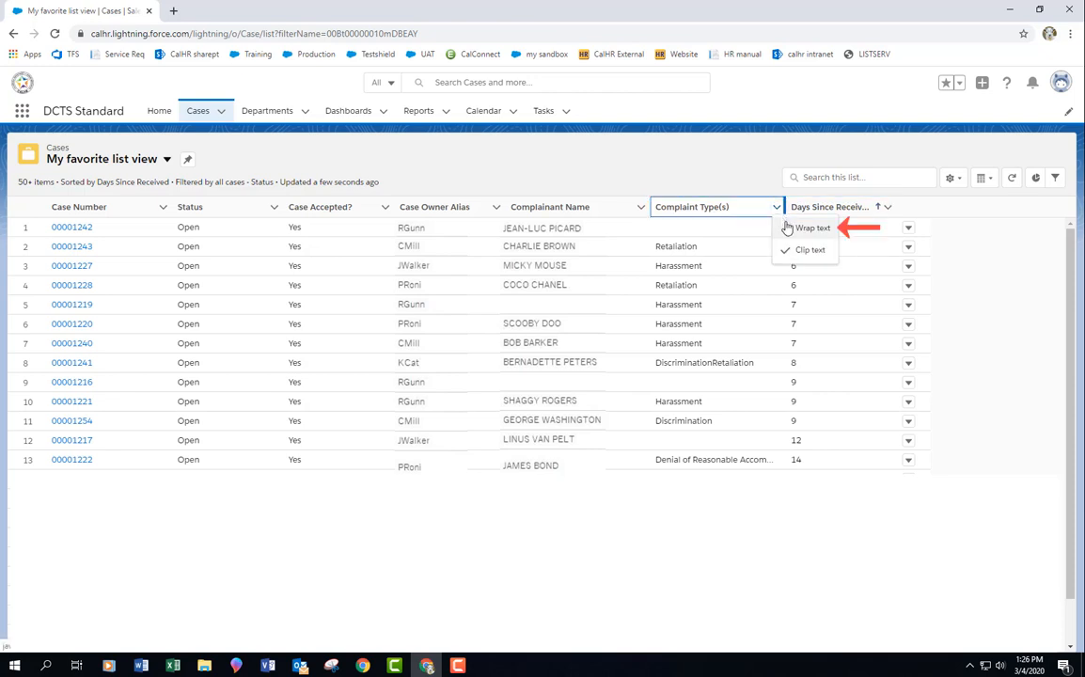
pyautogui.click(811, 227)
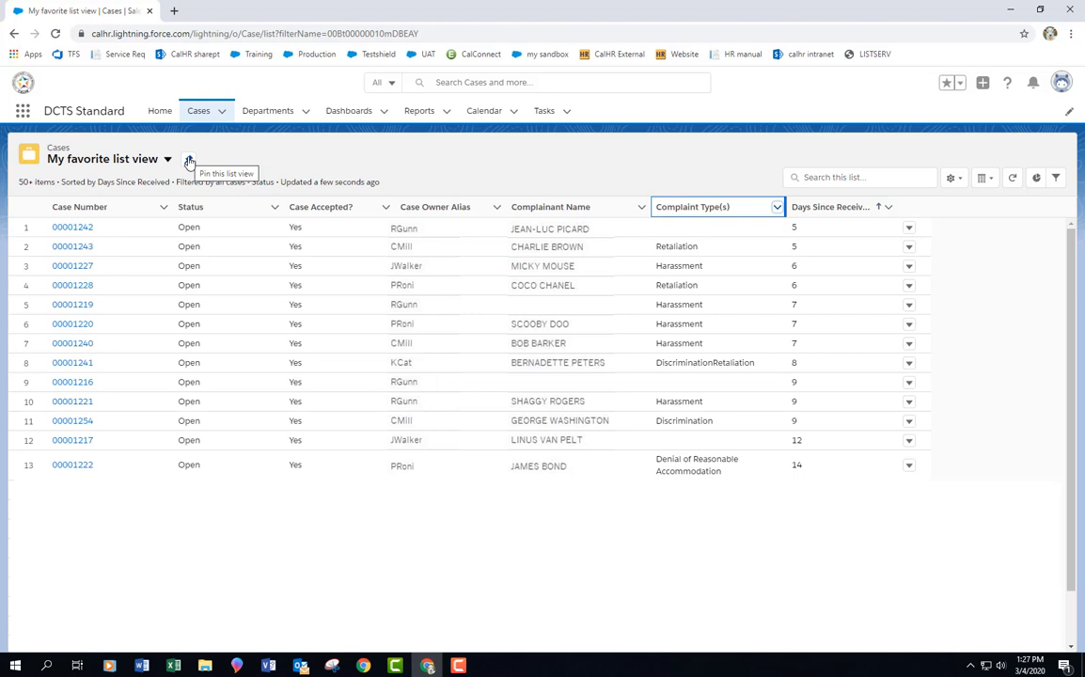
# Step: Pin My favorite list view as the default Cases list view
pyautogui.click(189, 162)
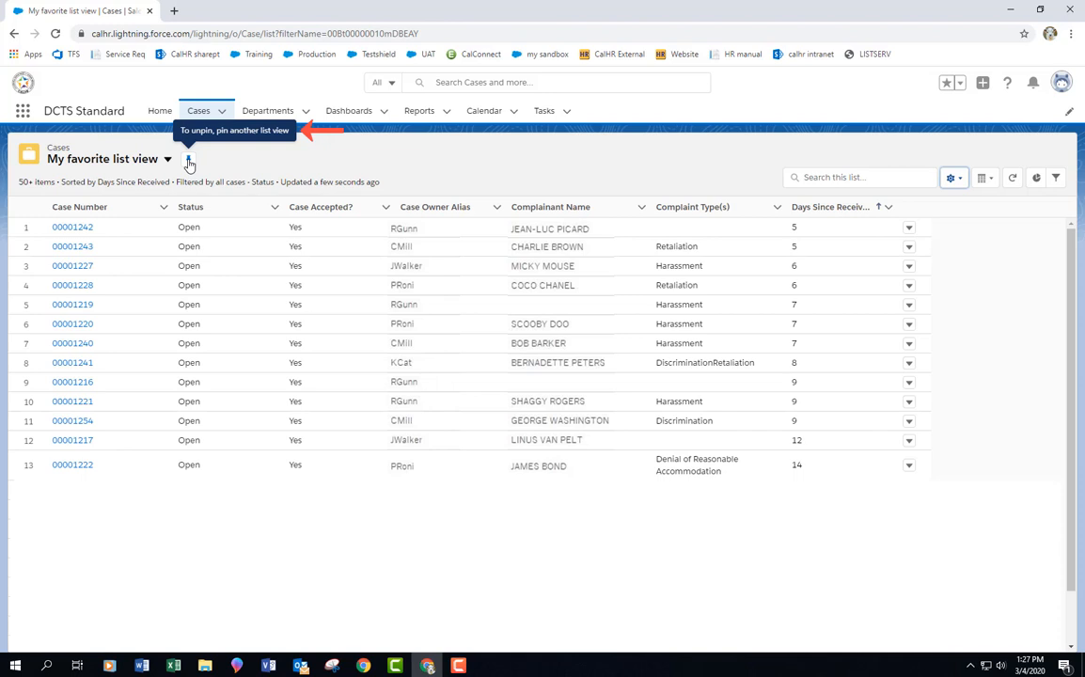
# Step: Open the list view controls for the pinned Cases list view
pyautogui.click(956, 179)
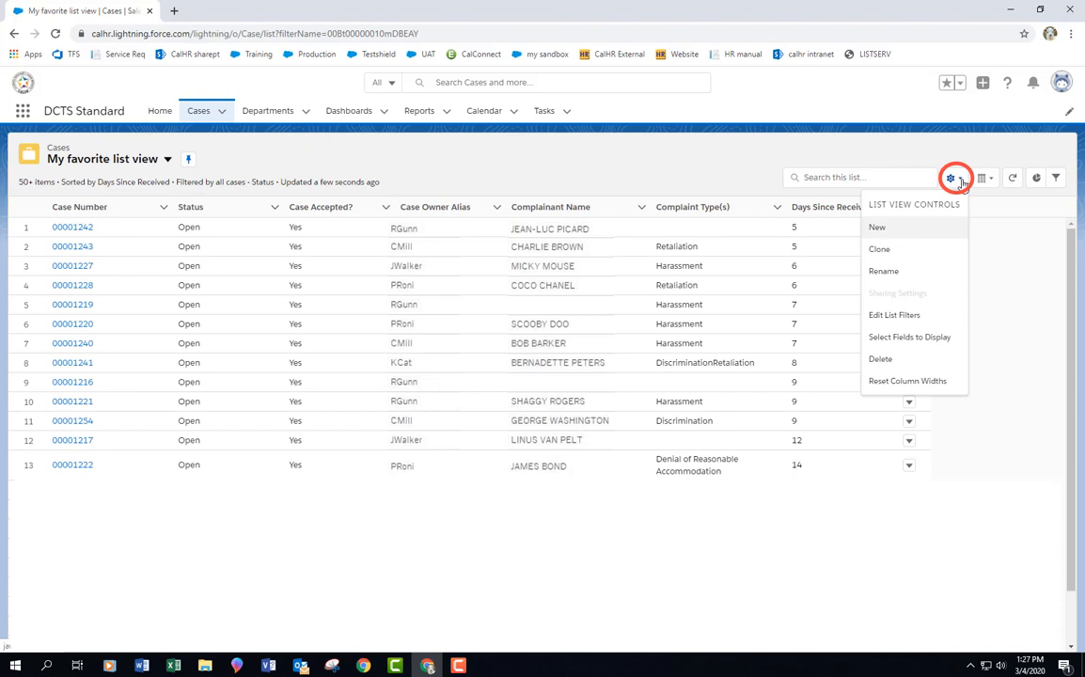